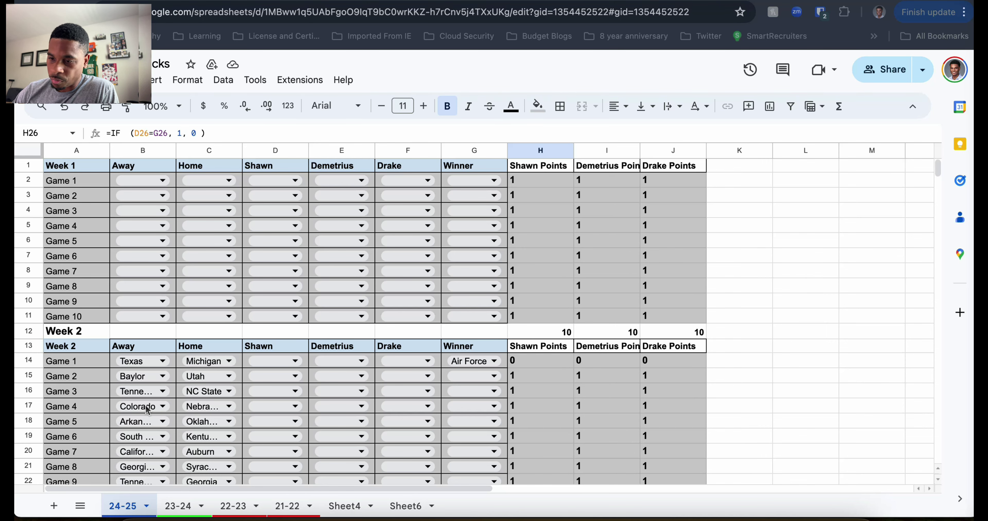
scroll(147, 411, "down", 12)
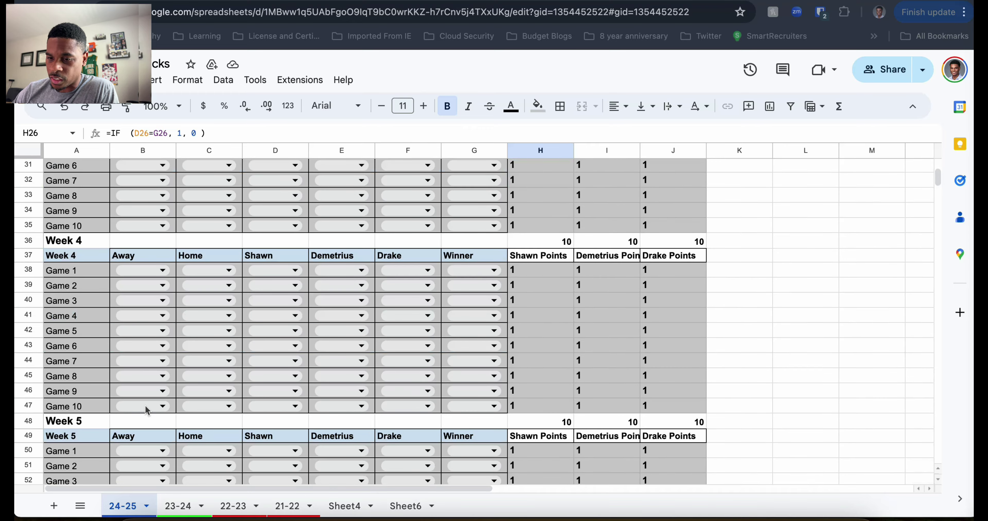
scroll(147, 411, "up", 12)
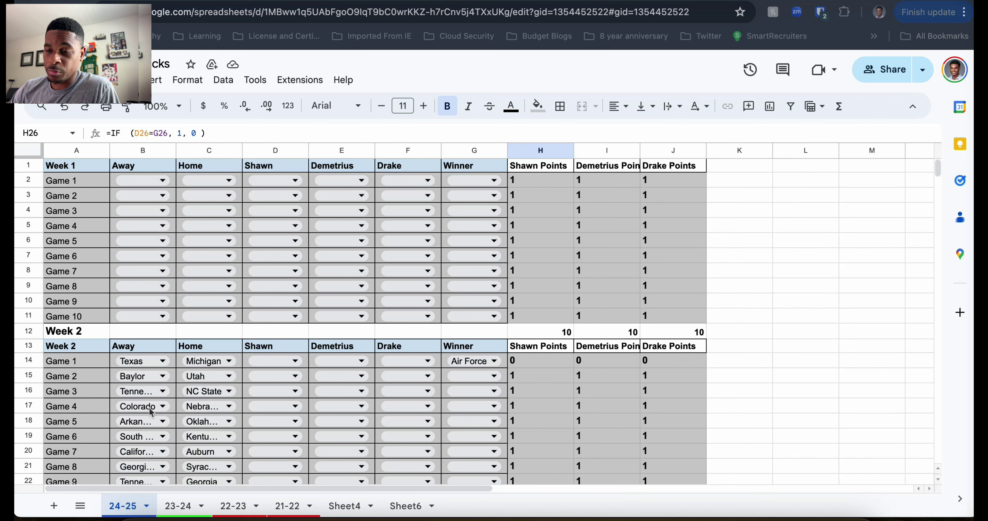
scroll(141, 370, "down", 20)
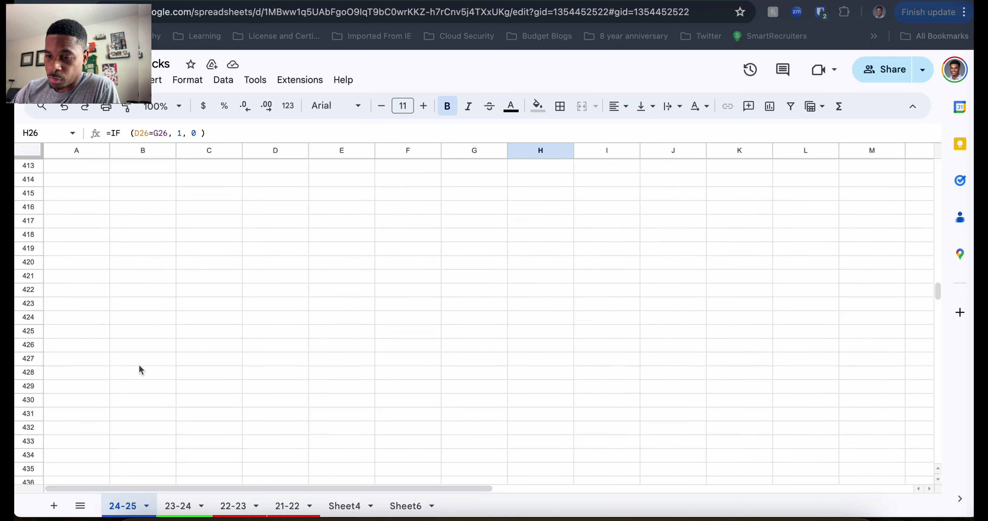
scroll(140, 370, "up", 20)
scroll(140, 370, "down", 10)
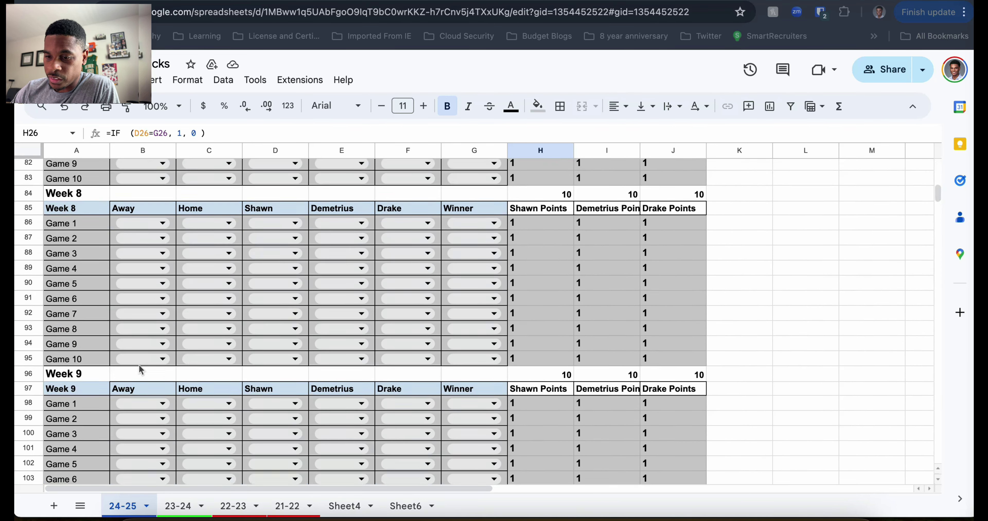
scroll(141, 370, "down", 4)
scroll(140, 370, "up", 16)
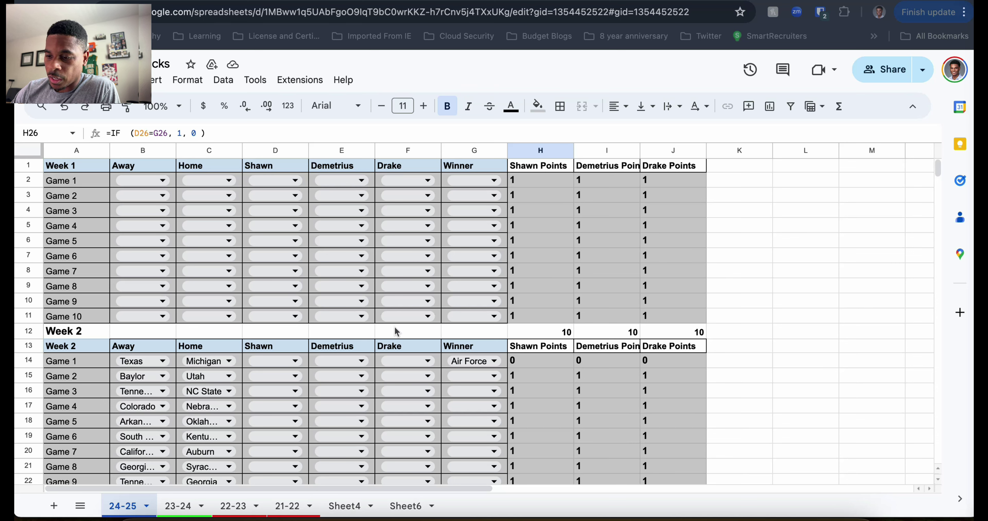
On the 21-22 sheet, inspect the Virginia Tech and UNC entries and the H12 Week 1 SUM
left_click(287, 508)
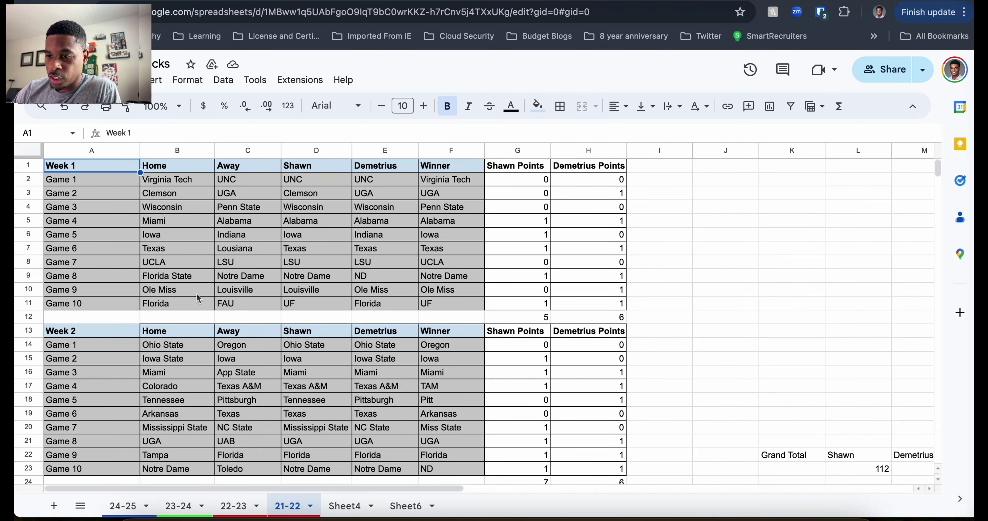
left_click(178, 182)
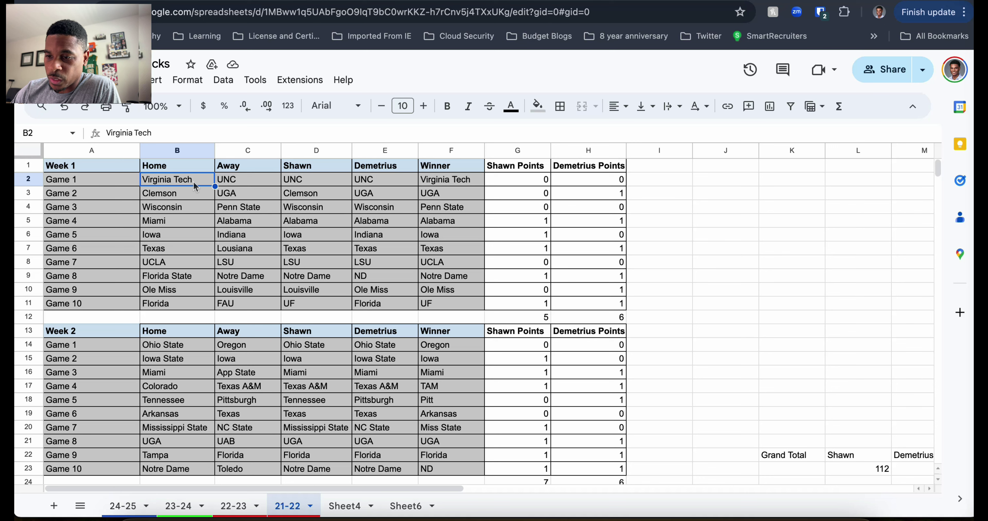
left_click(250, 185)
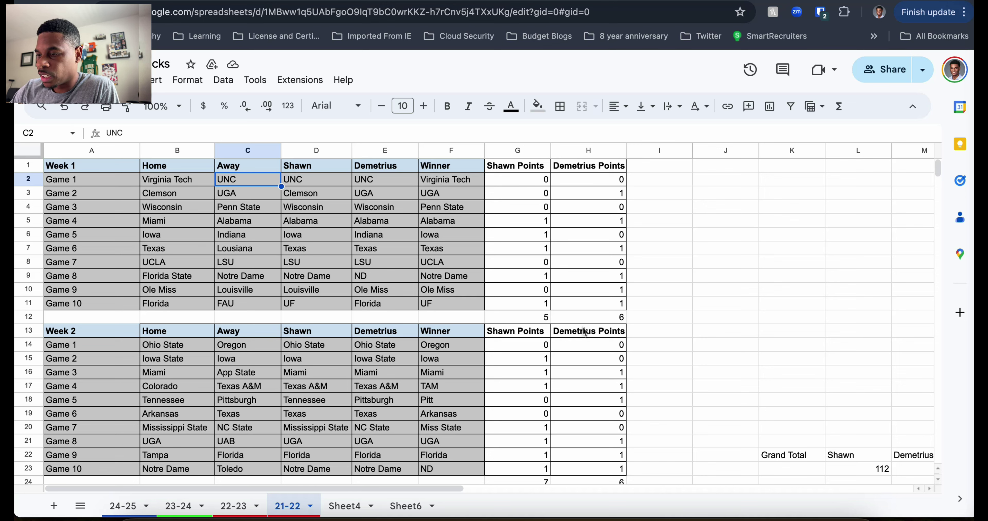
left_click(585, 317)
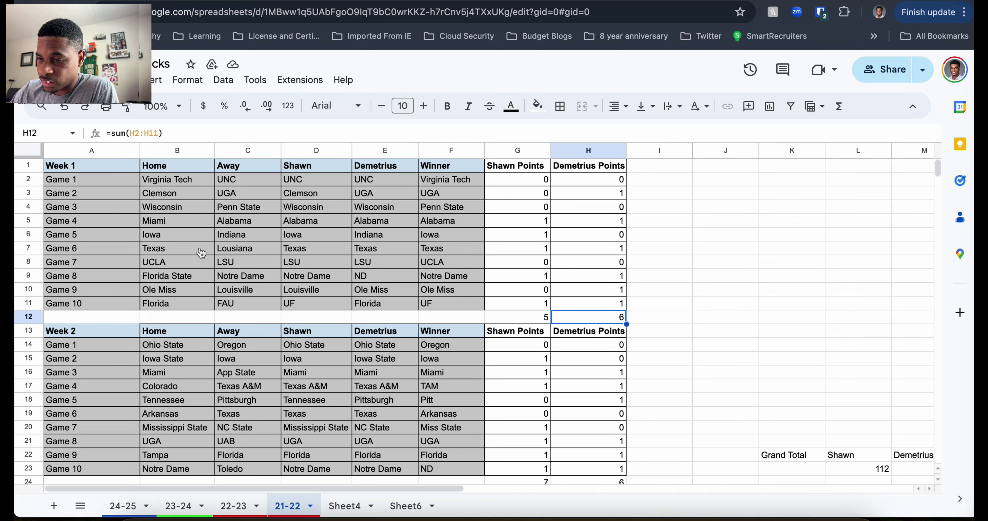
Check more Week 1 entries: Louisiana, Penn State and the Notre Dame pick for Game 8
left_click(182, 266)
left_click(256, 252)
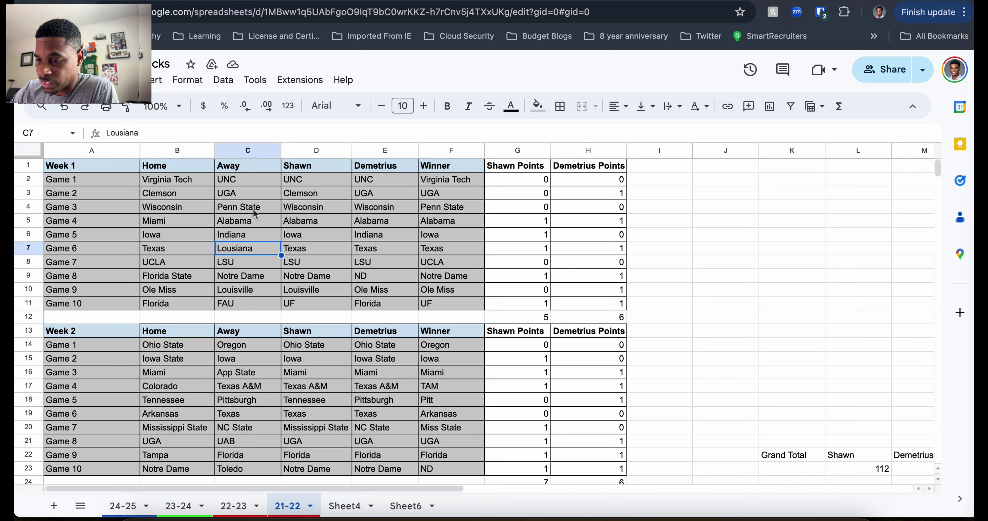
left_click(255, 213)
left_click(303, 278)
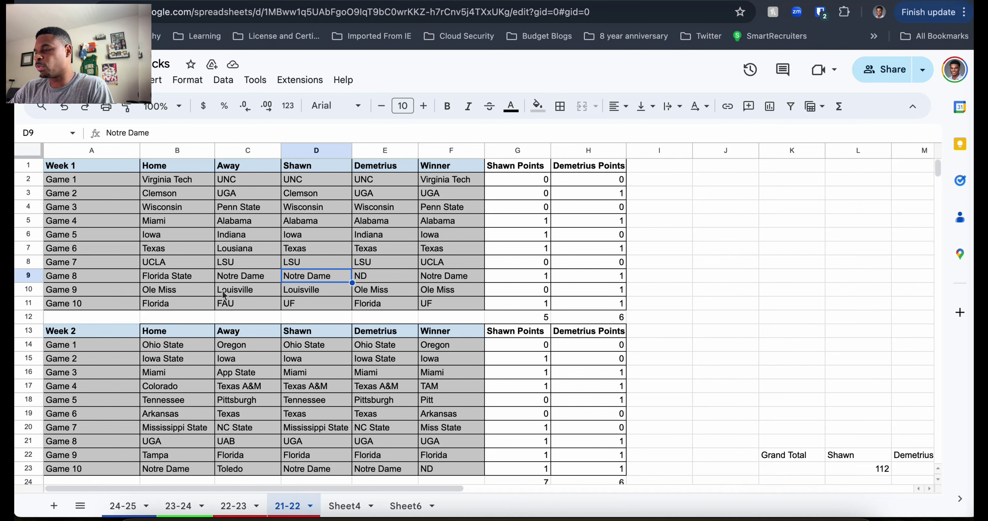
Scroll to the bowl game results and grand totals of 103 and 109
scroll(418, 391, "down", 20)
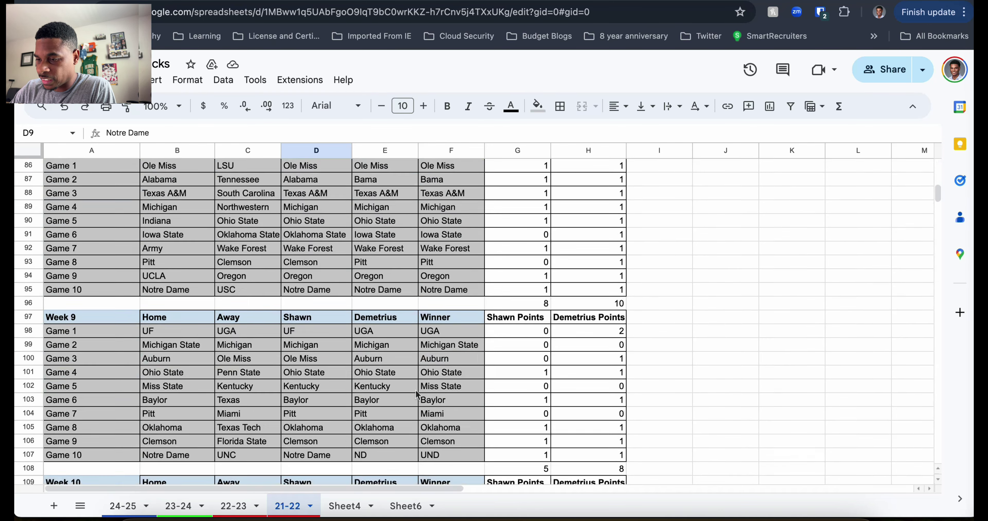
scroll(419, 395, "down", 10)
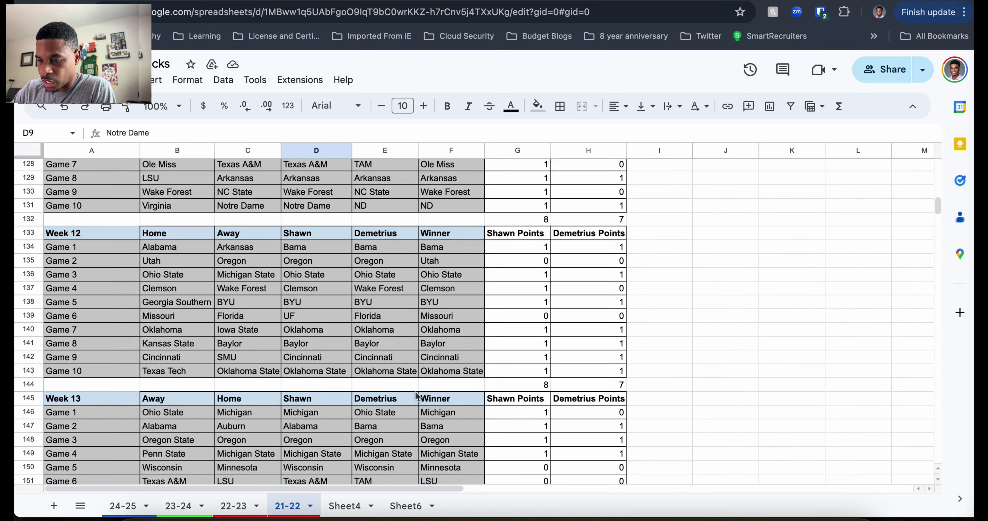
scroll(417, 396, "down", 8)
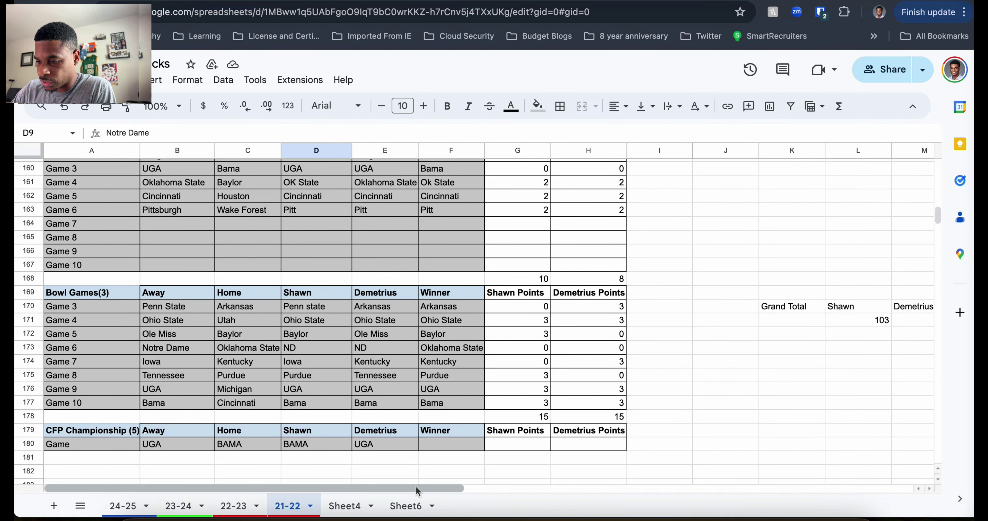
left_click_drag(416, 486, 513, 490)
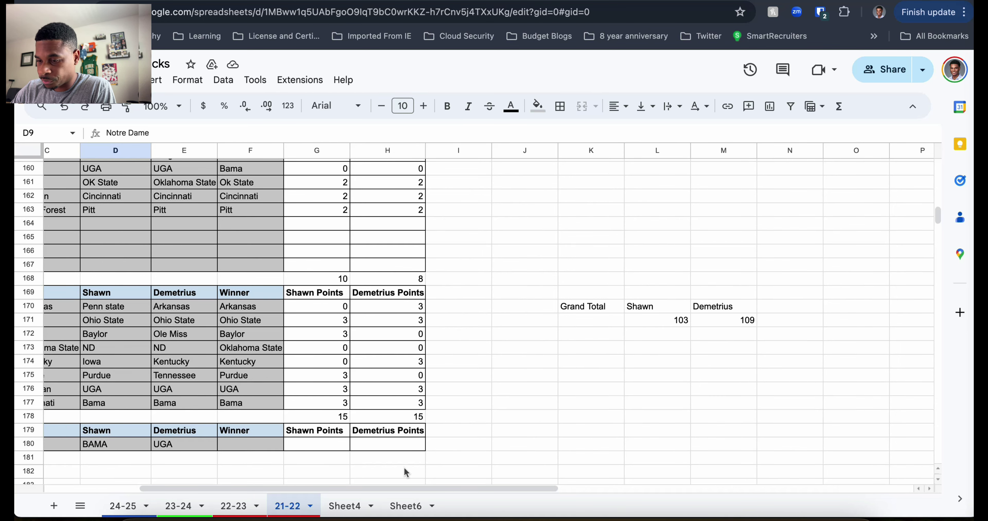
left_click(232, 508)
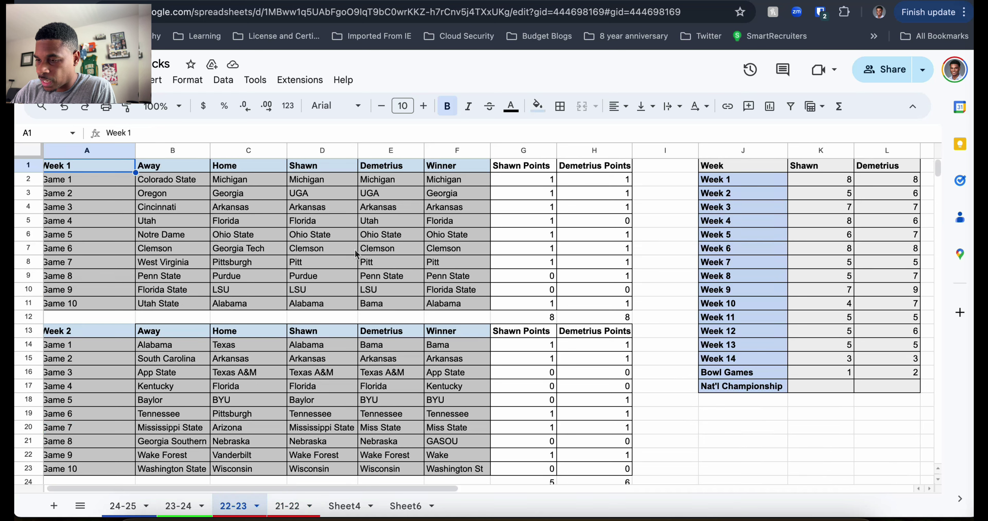
On the 22-23 sheet, inspect the Colorado State, Georgia and Notre Dame entries and the Week 1 point formulas
left_click(178, 180)
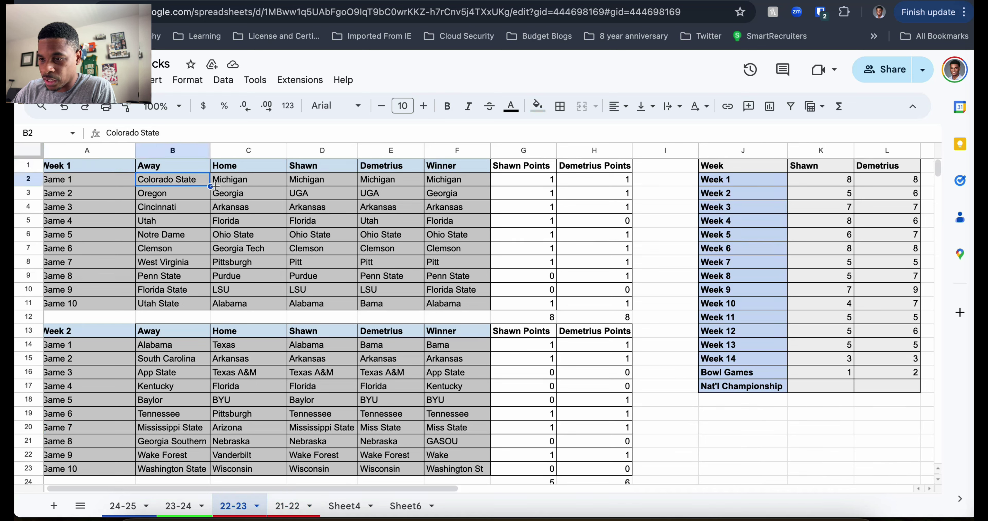
left_click(247, 195)
left_click(206, 236)
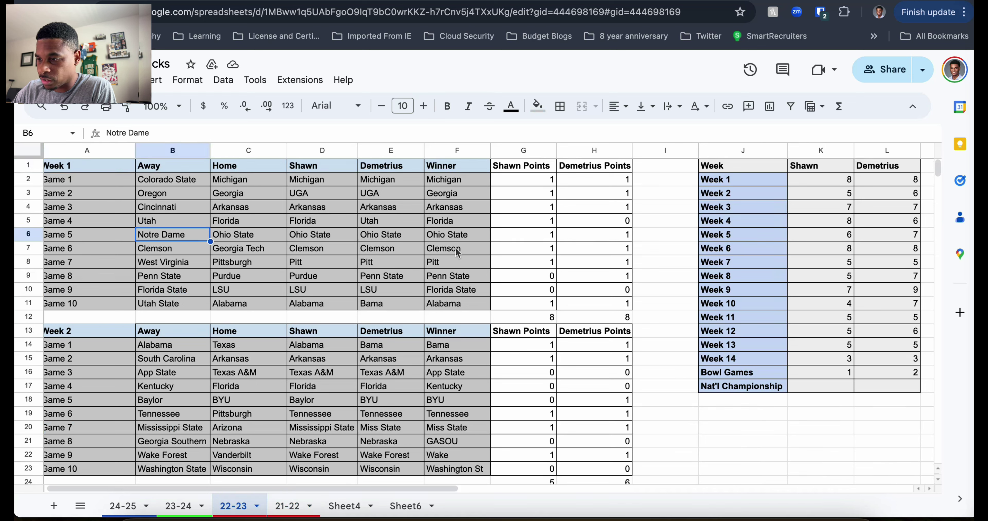
left_click(549, 320)
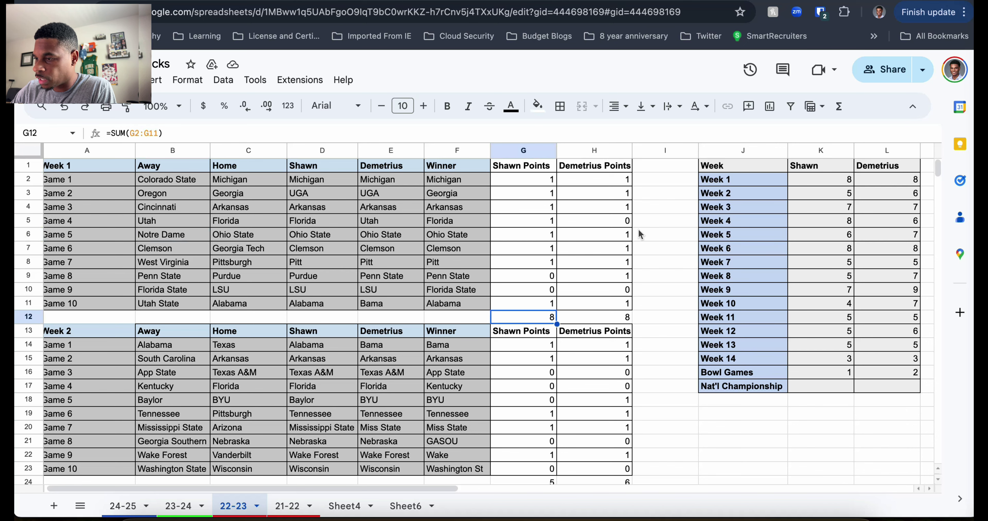
left_click(608, 180)
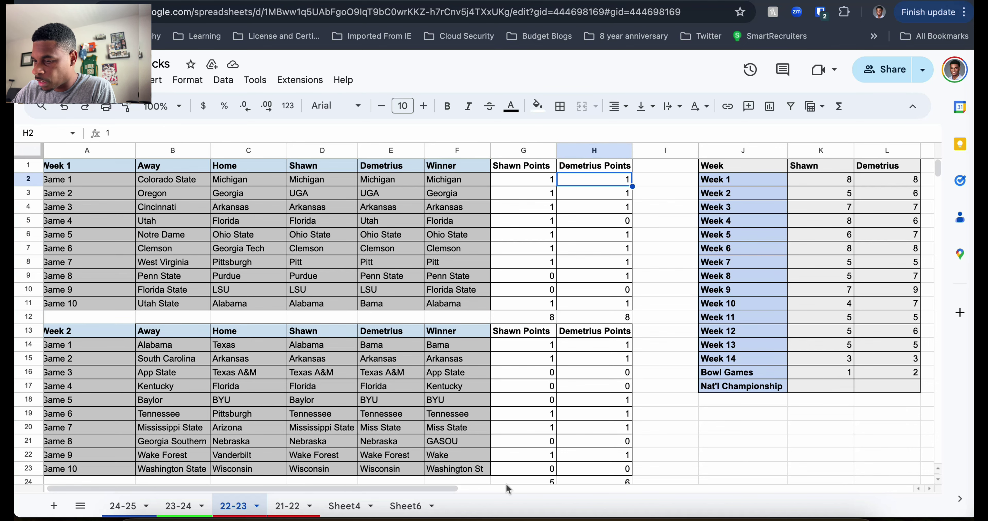
Bring the weekly summary table and the 82 and 91 total scorecards into view
left_click_drag(457, 490, 603, 495)
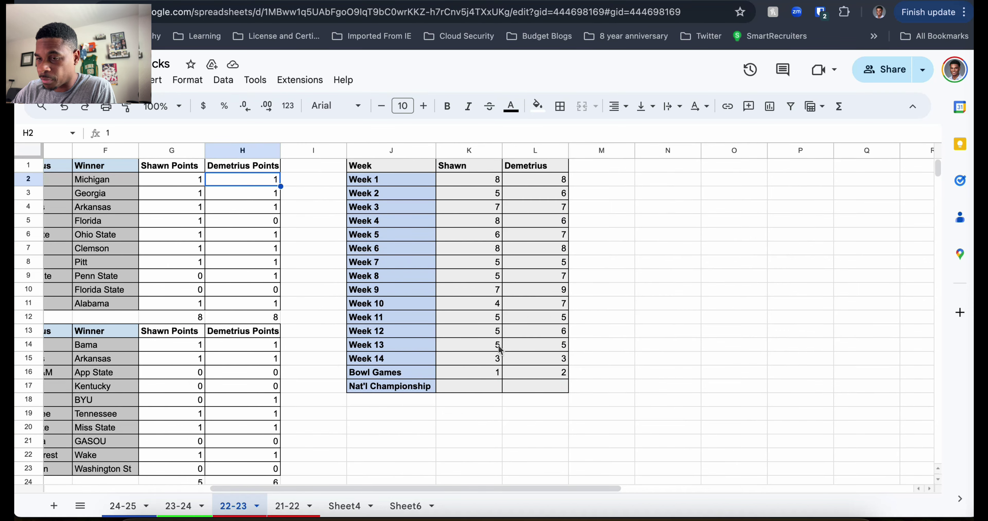
scroll(514, 322, "down", 9)
scroll(514, 319, "down", 20)
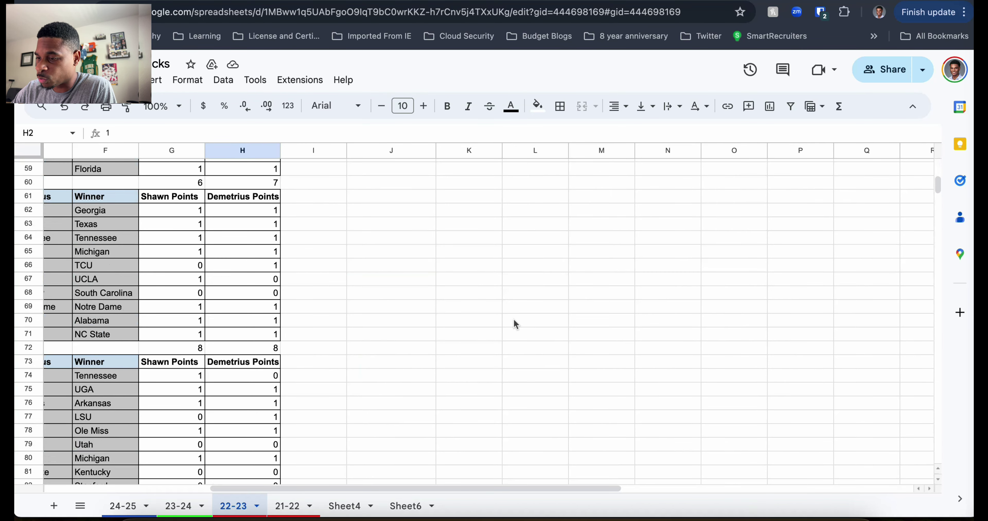
scroll(514, 323, "up", 1)
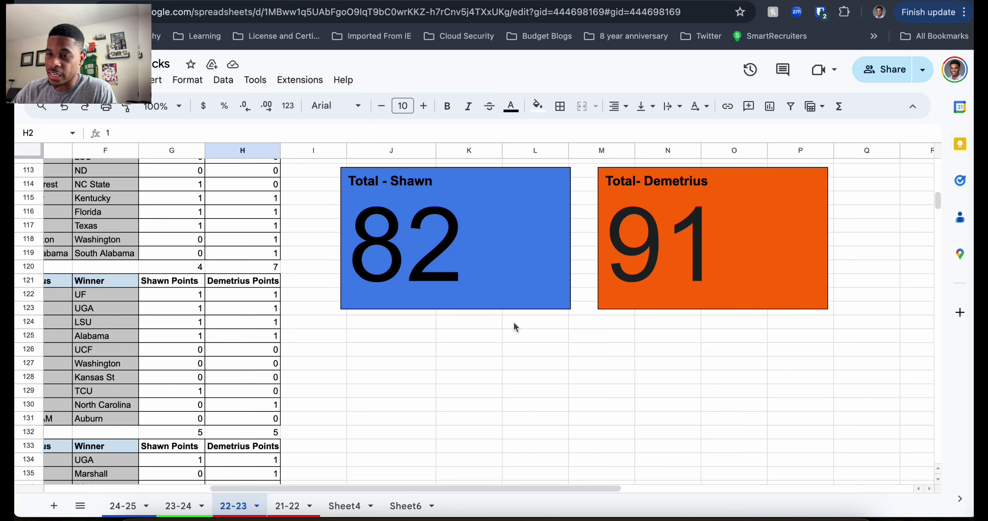
Open the chart editor for the blue Total scorecard and review its K2:K17 sum setup
left_click(522, 247)
double_click(523, 248)
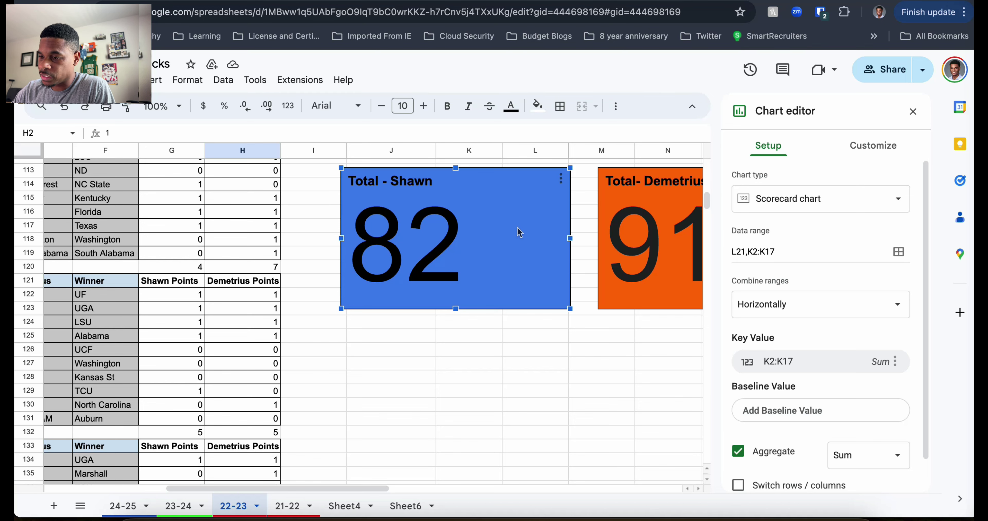
scroll(518, 230, "up", 20)
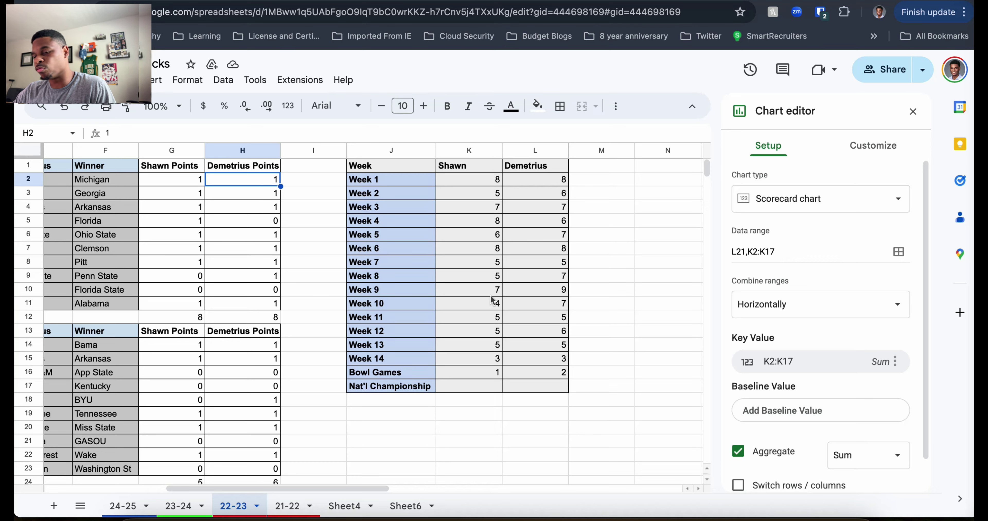
scroll(493, 299, "down", 20)
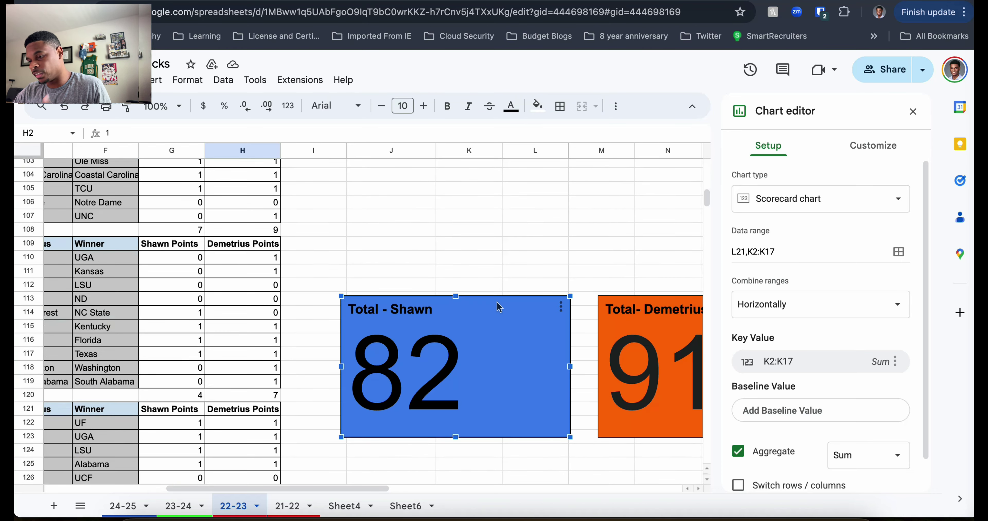
scroll(498, 307, "down", 2)
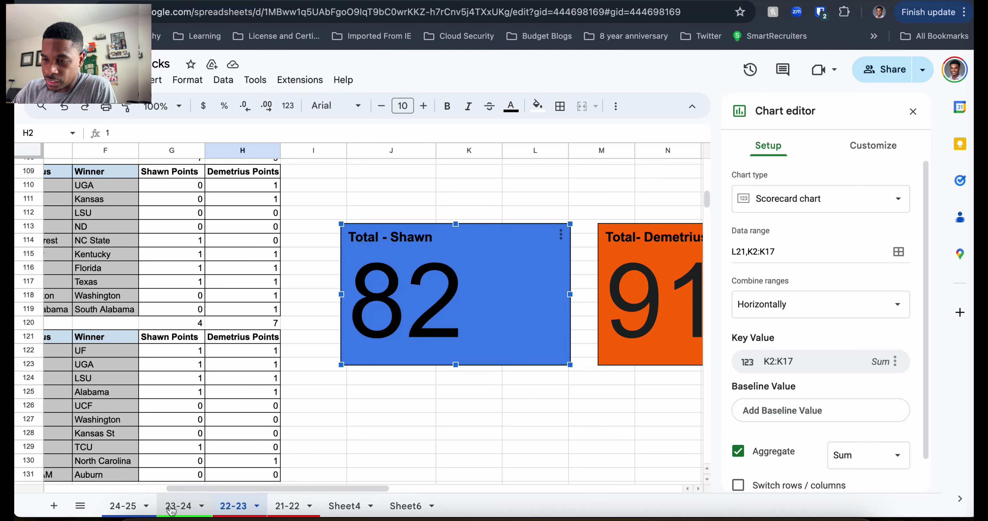
On the 23-24 sheet, view the team dropdowns for Game 1's away and home teams
left_click(178, 506)
left_click_drag(485, 489, 52, 484)
scroll(150, 354, "up", 20)
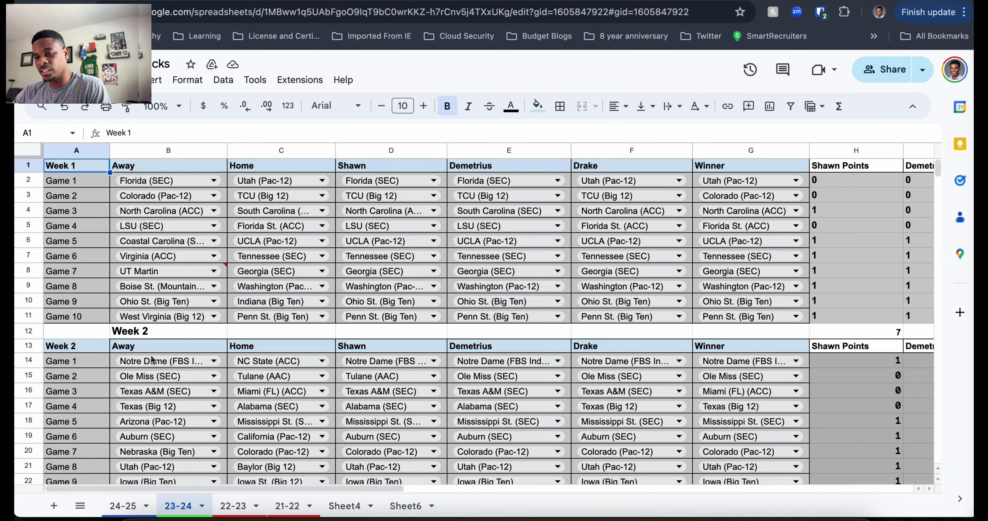
left_click(212, 180)
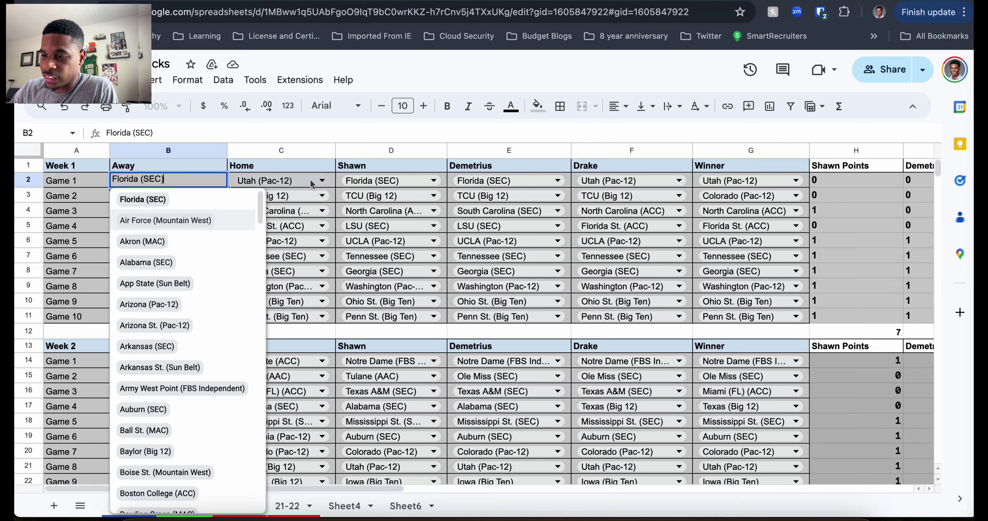
left_click(320, 180)
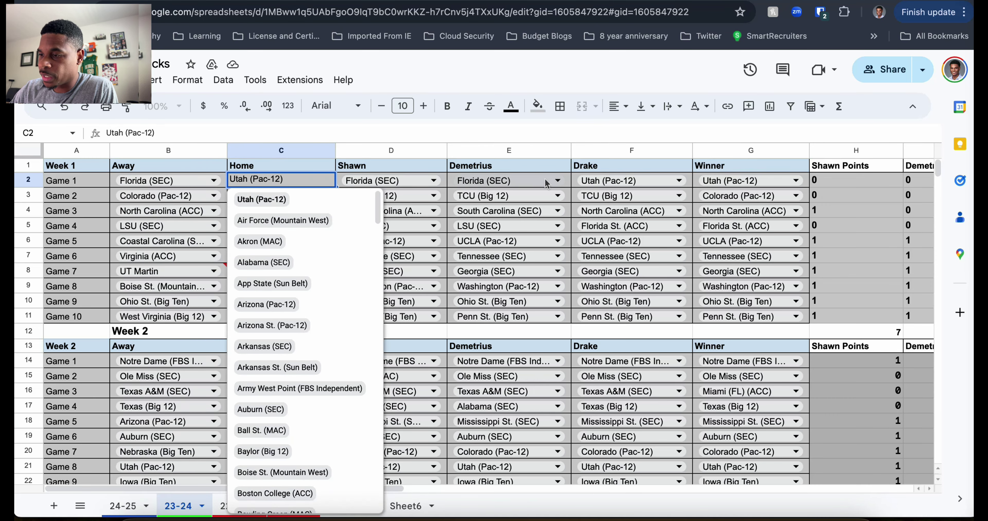
Check Drake's Game 1 pick and the winner dropdowns, both Utah (Pac-12), then view the points columns
left_click(669, 184)
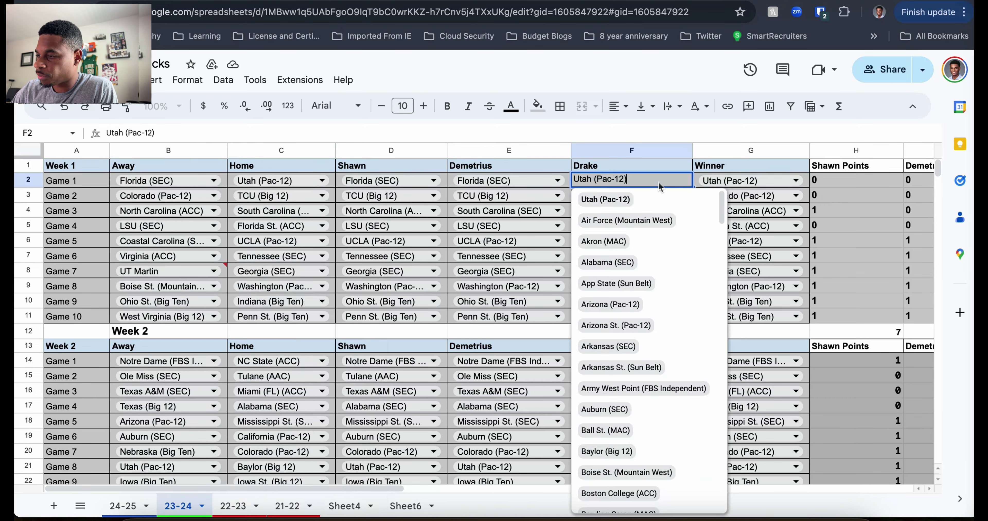
left_click(775, 183)
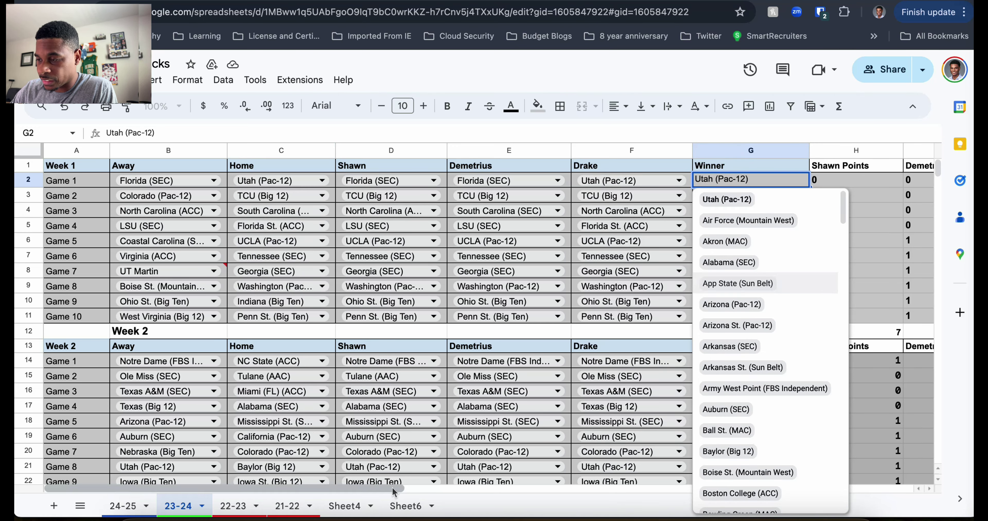
left_click_drag(392, 487, 535, 489)
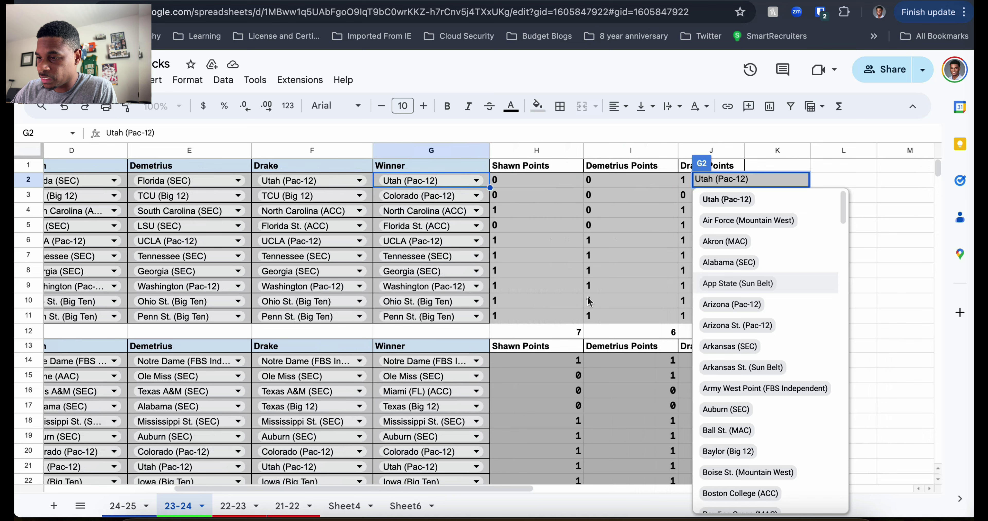
left_click(538, 182)
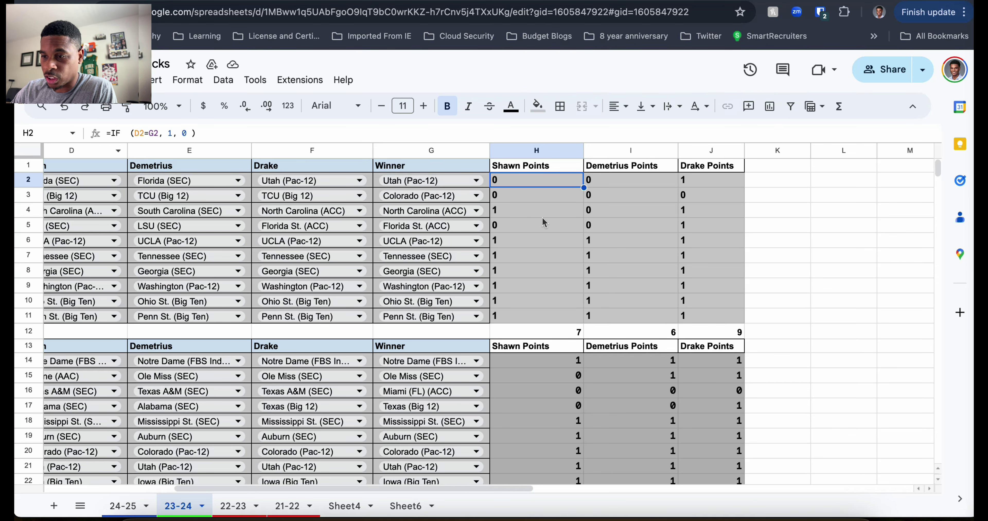
left_click_drag(522, 489, 496, 489)
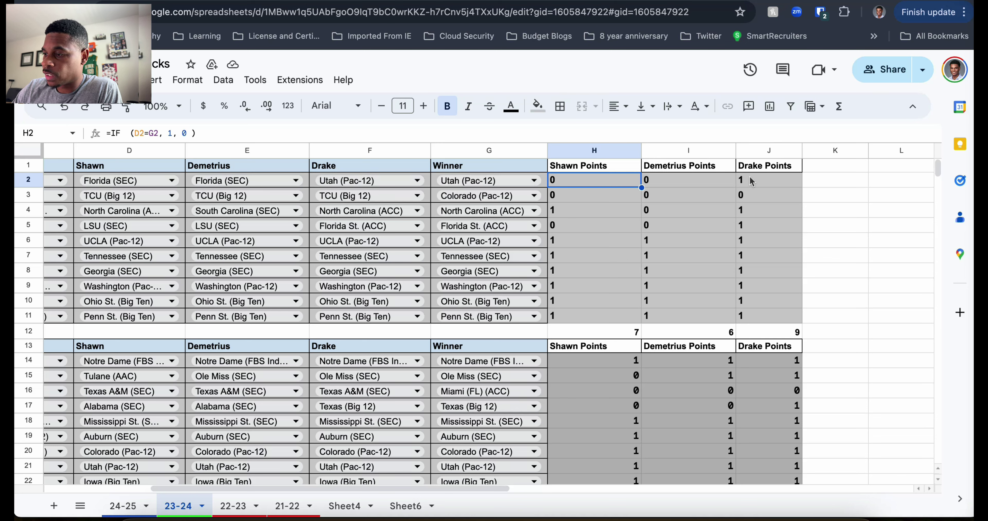
left_click(760, 183)
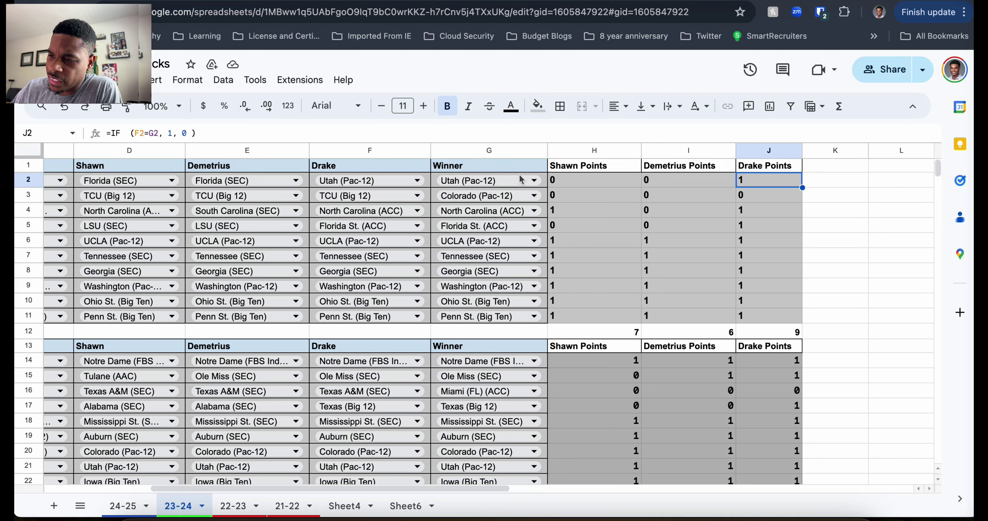
On the 24-25 sheet, view the team lists in B14 and B10, then close them
left_click(123, 506)
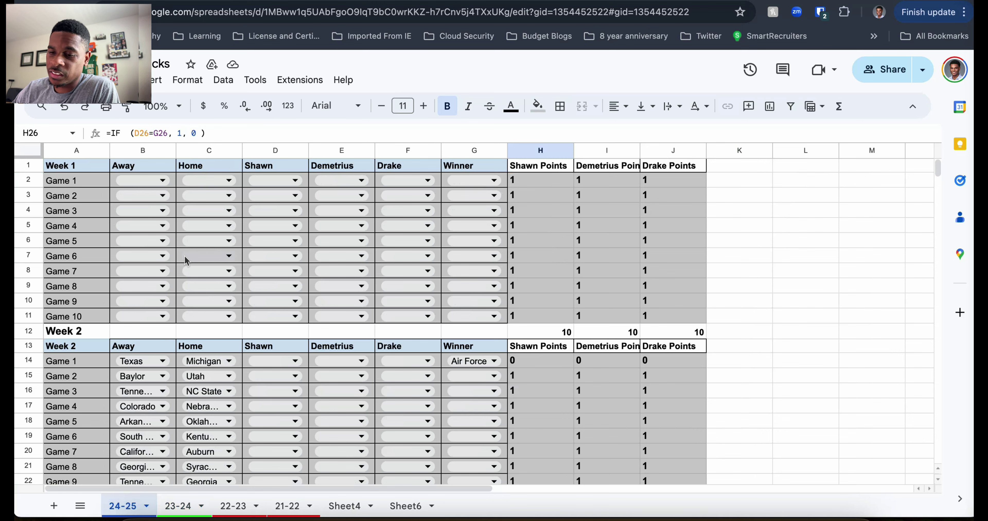
scroll(184, 260, "down", 1)
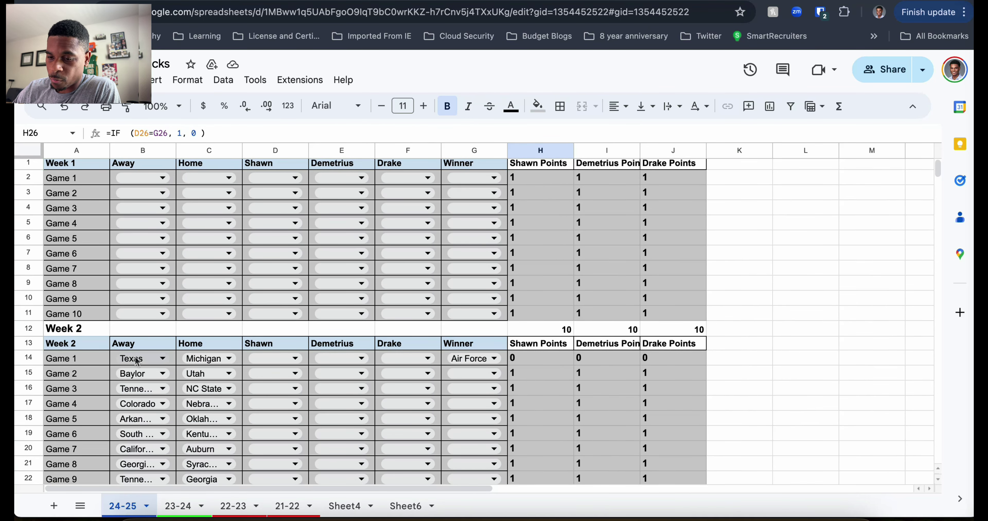
left_click(158, 360)
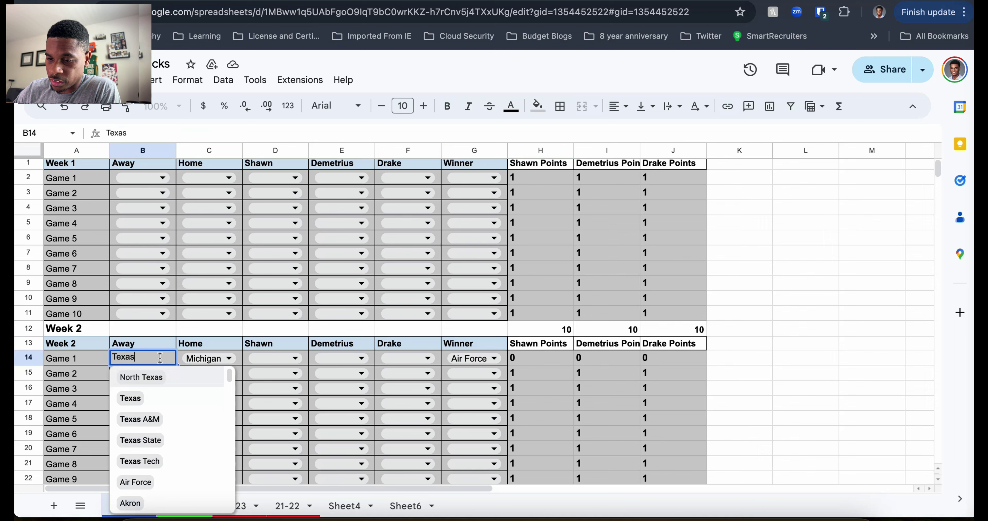
left_click(147, 297)
scroll(154, 381, "down", 15)
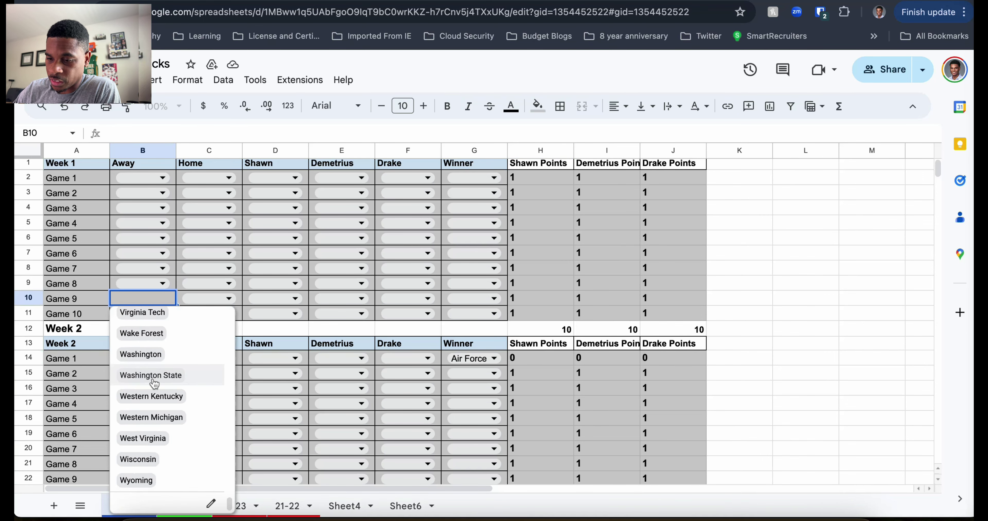
scroll(154, 384, "up", 15)
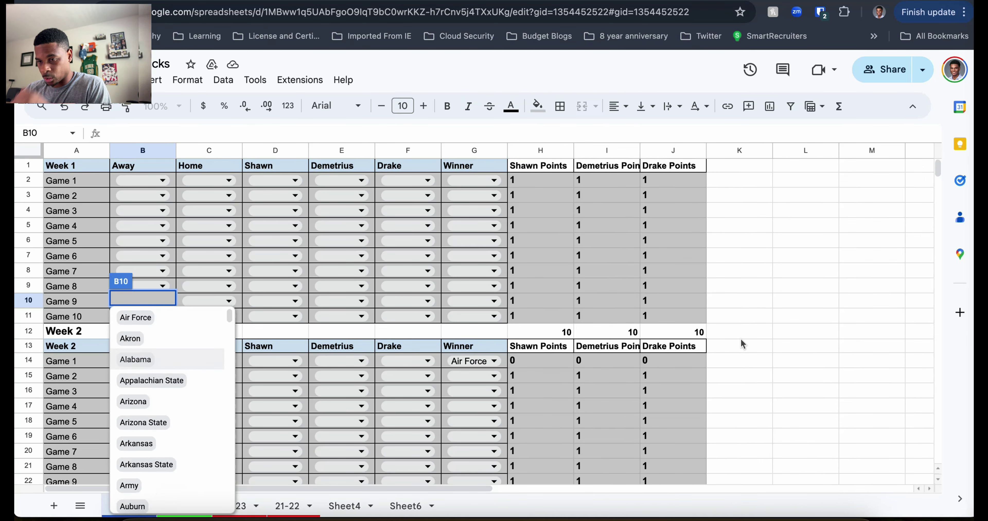
left_click(742, 336)
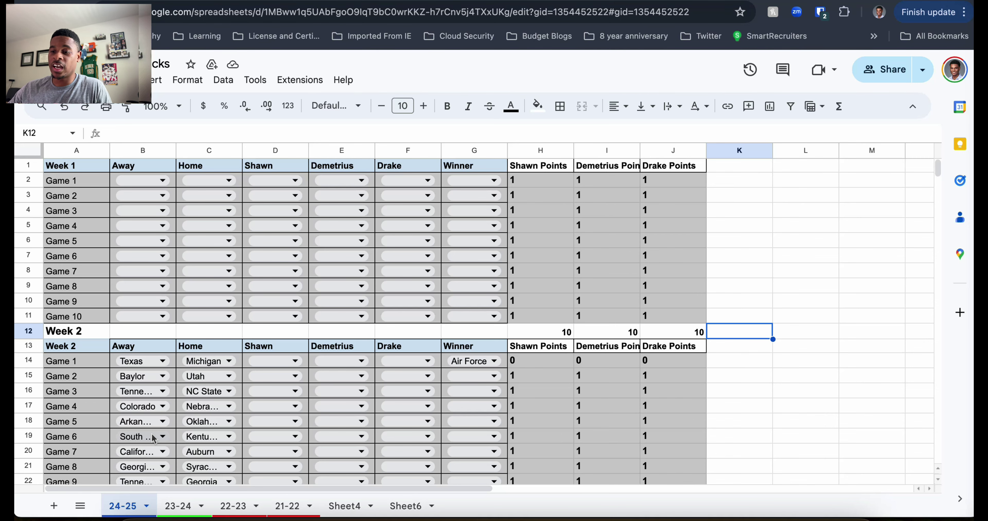
Scroll through Sheet4's team list from Air Force down to Wyoming (Mountain West) in row 131
left_click(350, 506)
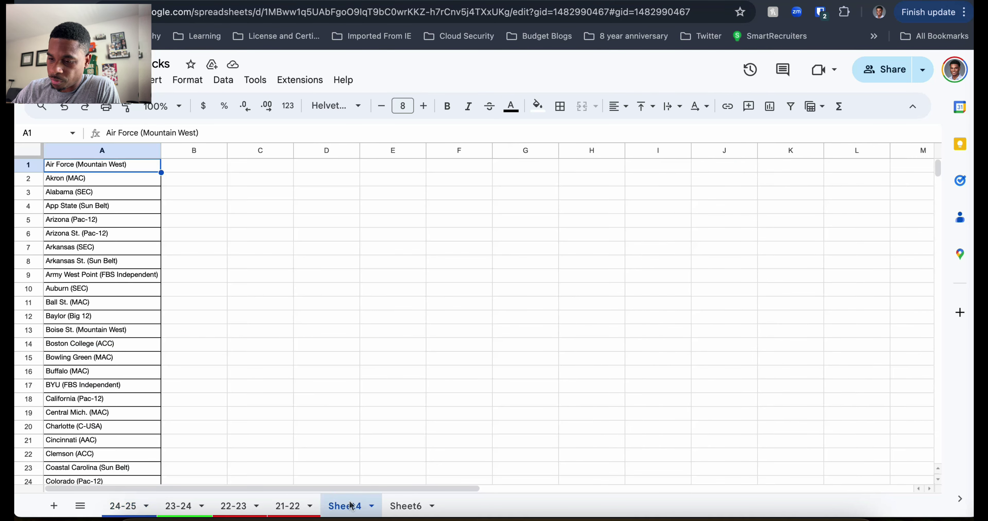
scroll(115, 293, "down", 15)
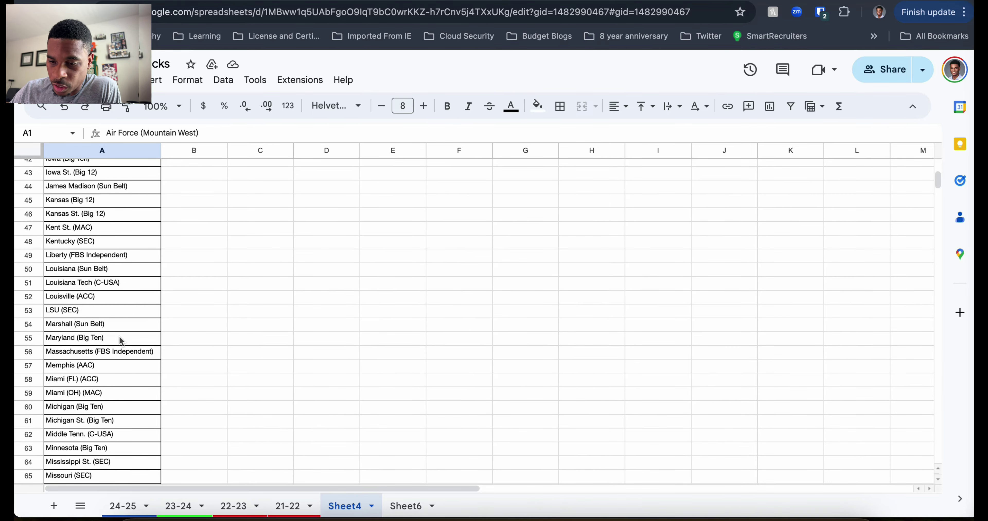
scroll(115, 384, "down", 1)
scroll(115, 384, "down", 5)
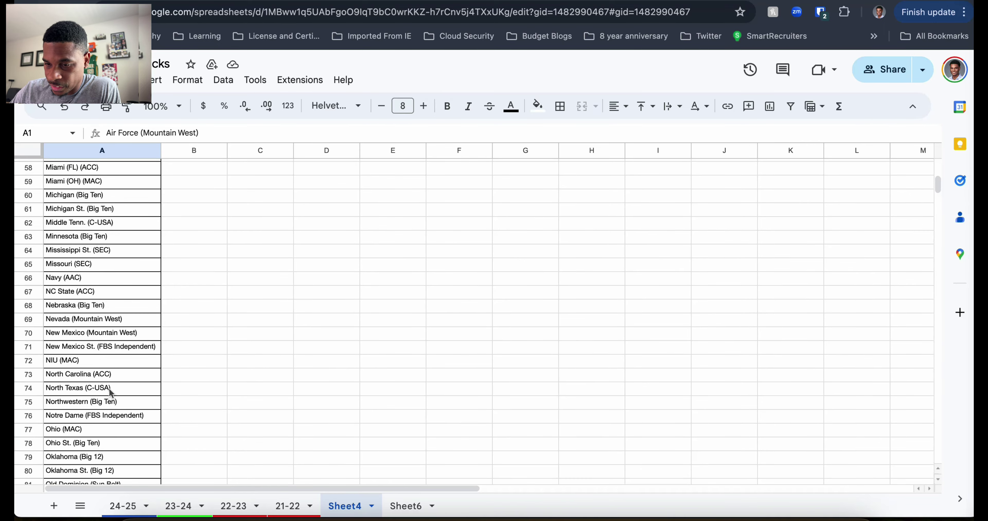
scroll(109, 393, "down", 6)
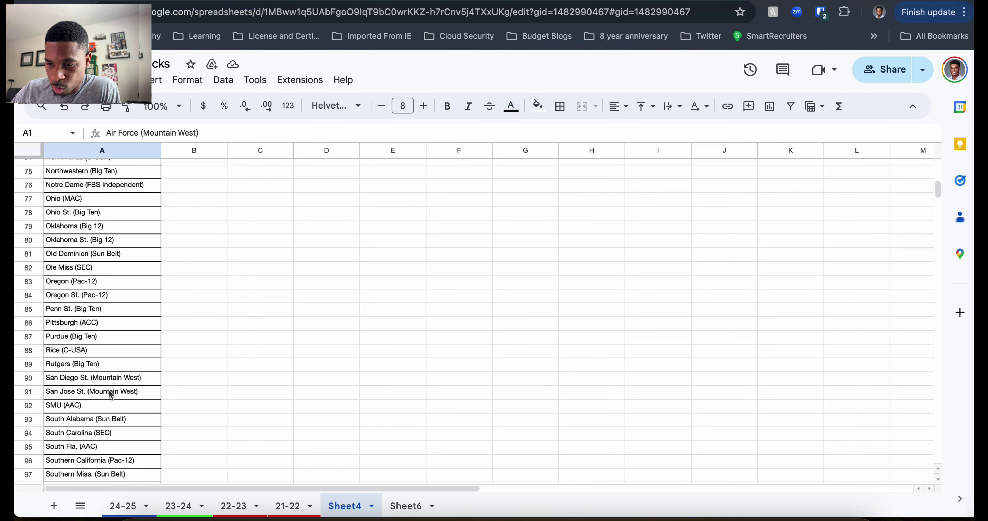
scroll(110, 394, "down", 20)
scroll(110, 394, "up", 11)
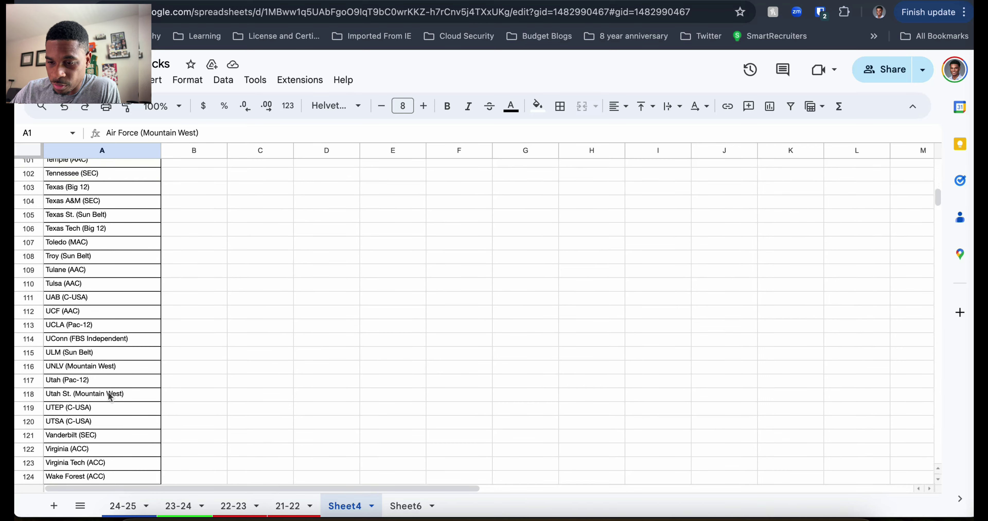
scroll(108, 396, "down", 1)
scroll(109, 397, "down", 3)
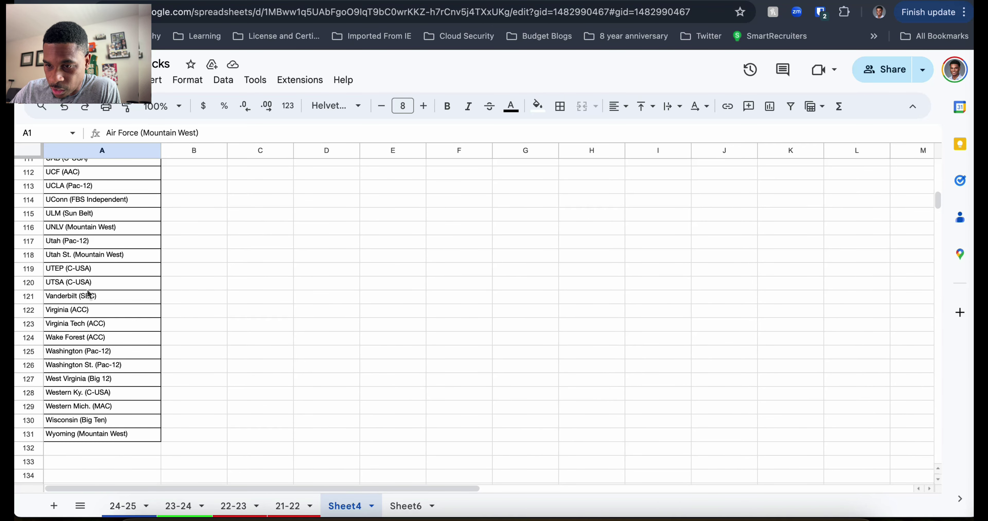
scroll(73, 206, "up", 1)
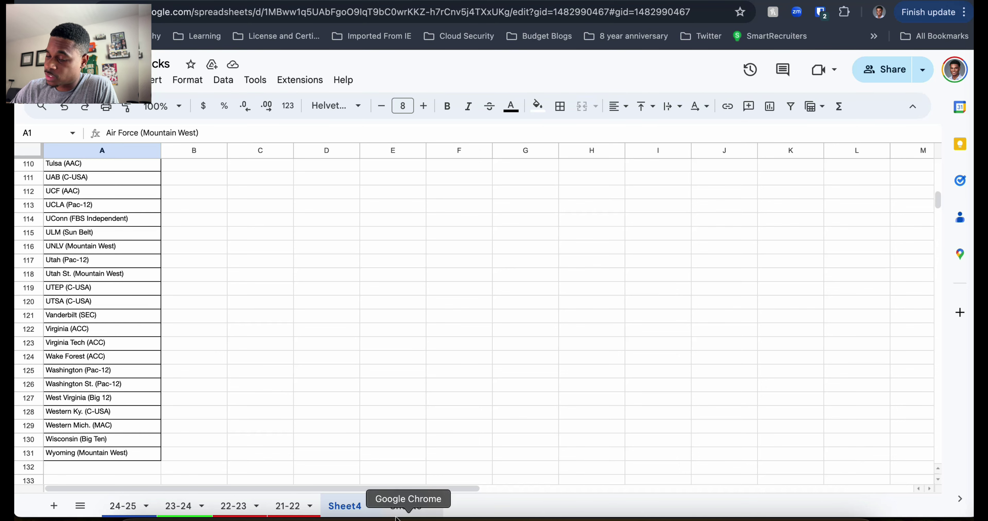
Browse Sheet6's plain team list, then open the 24-25 B2 dropdown showing Air Force, Akron, Alabama
left_click(402, 507)
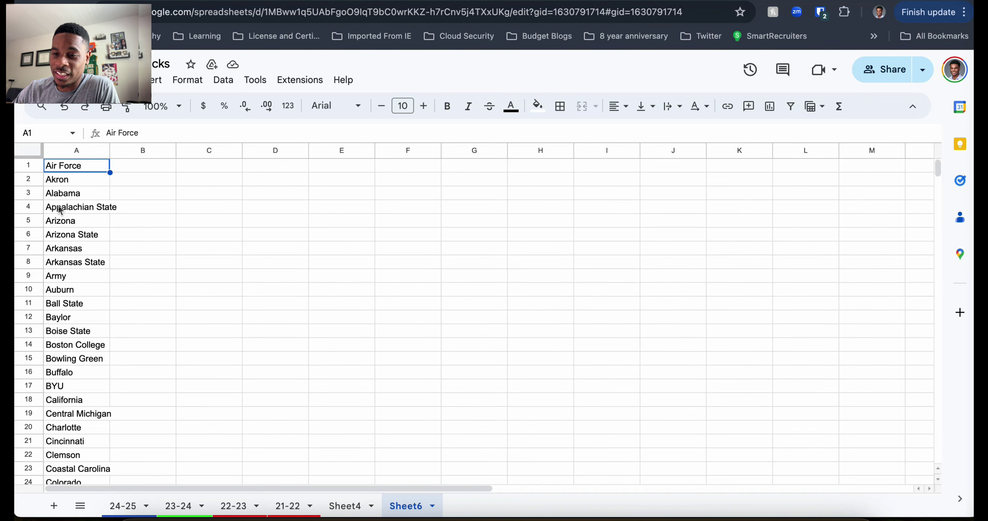
scroll(61, 214, "down", 1)
scroll(62, 215, "down", 15)
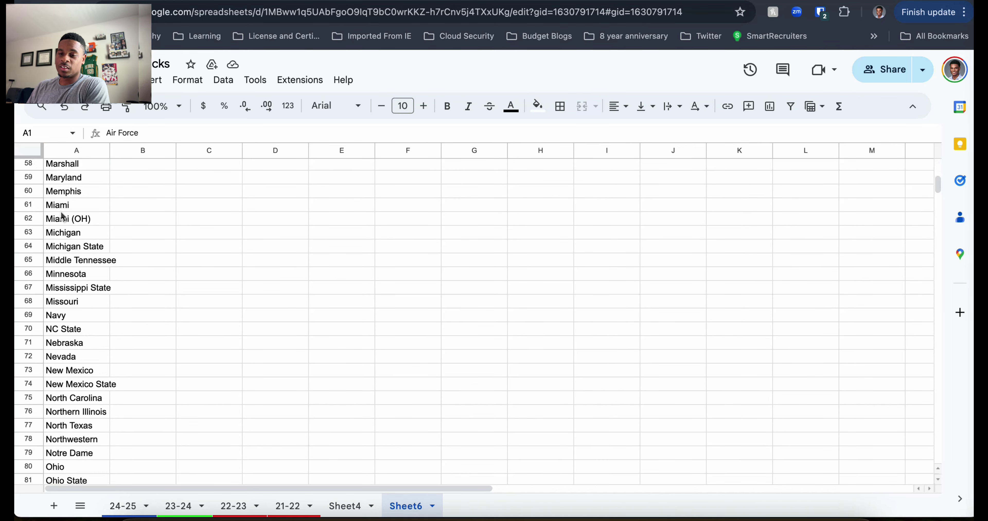
scroll(75, 276, "down", 20)
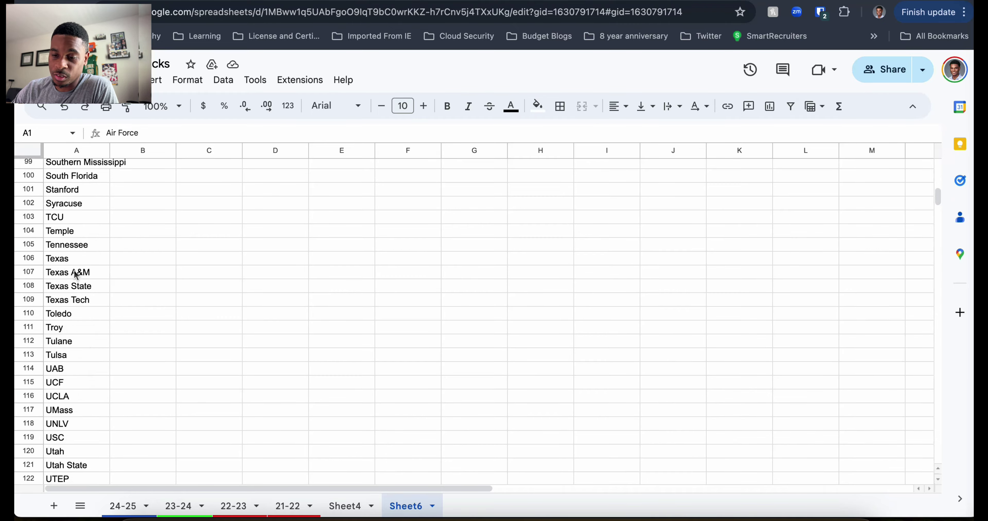
scroll(75, 276, "up", 15)
scroll(76, 277, "up", 20)
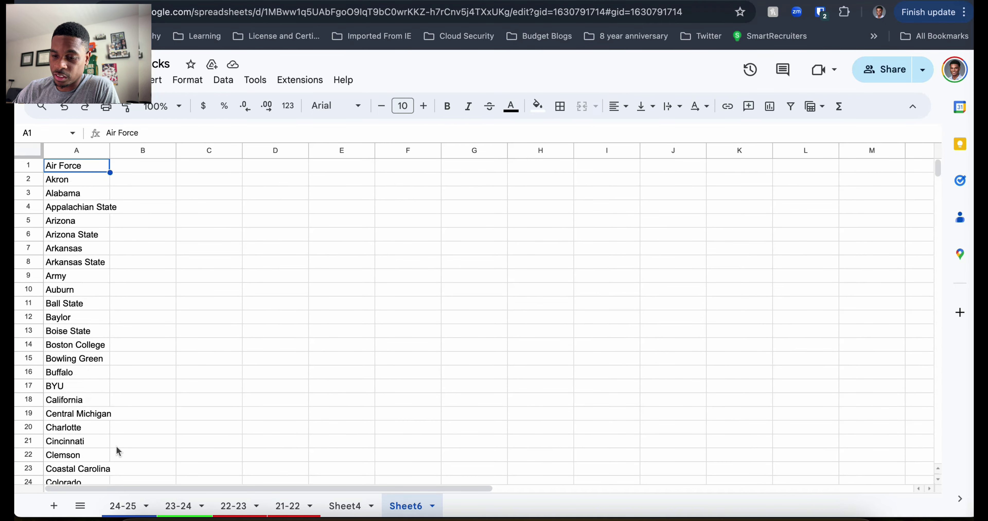
left_click(122, 506)
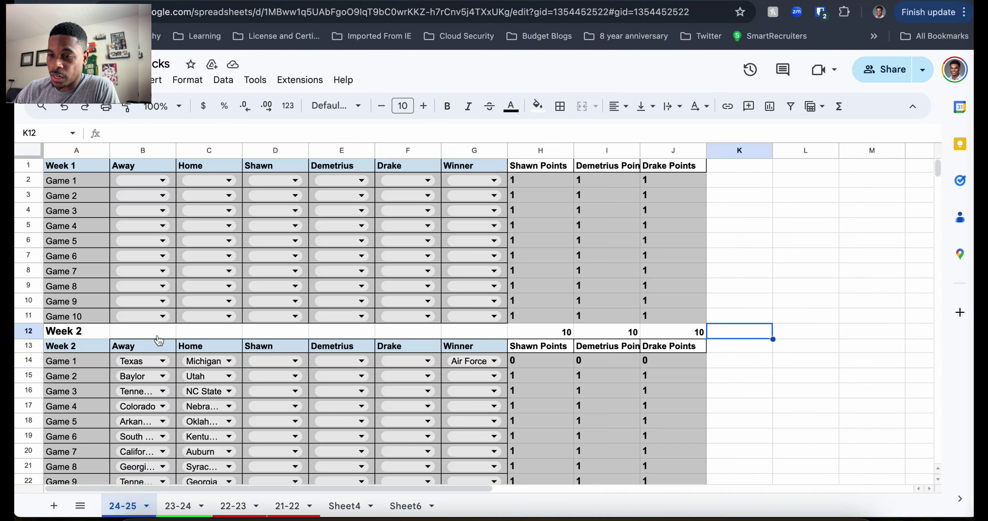
left_click(153, 181)
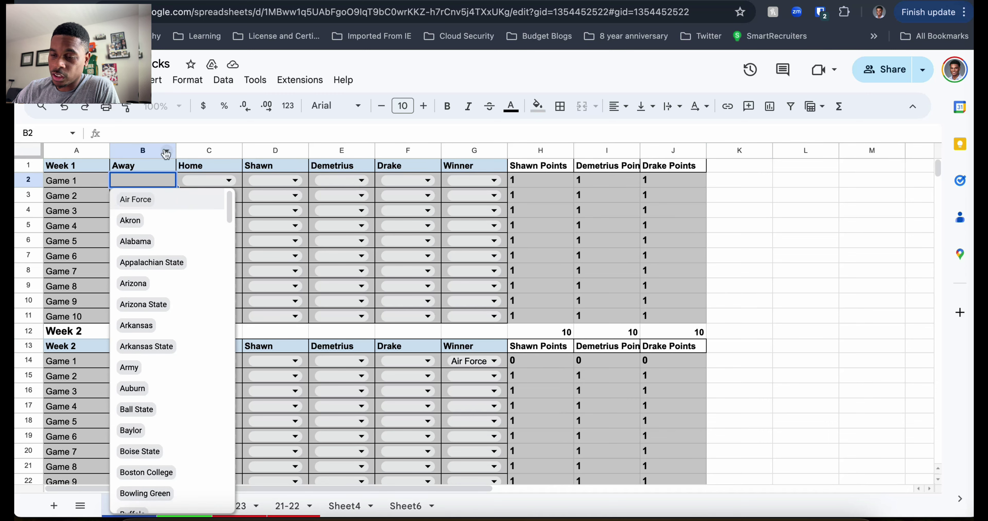
Show the 24-25 sheet's three data validation rules, then compare those on Sheet4 and Sheet6
left_click(222, 82)
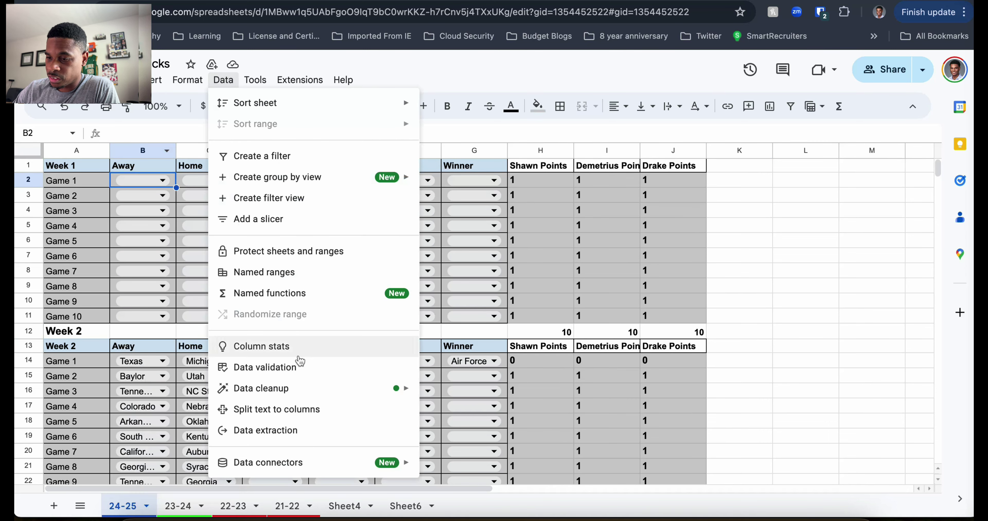
left_click(299, 367)
mouse_move(783, 180)
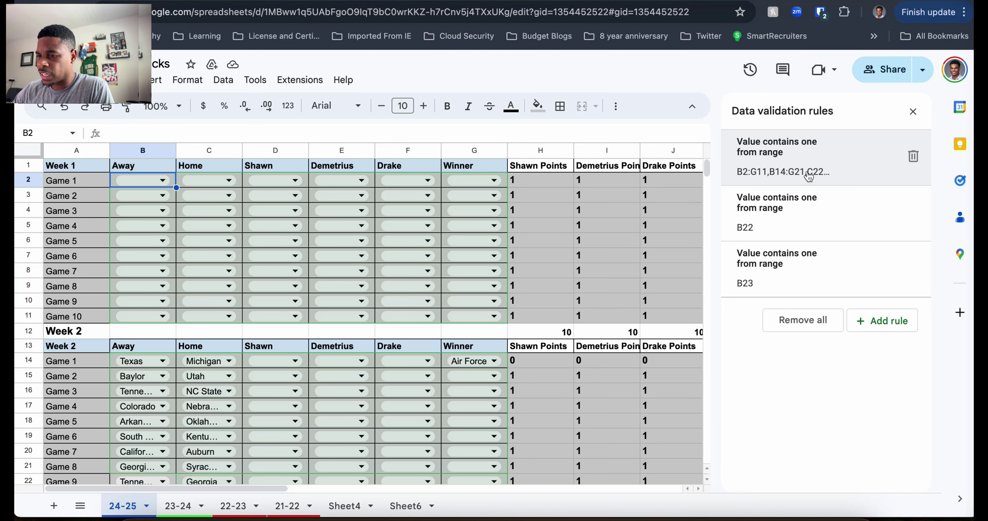
left_click(345, 506)
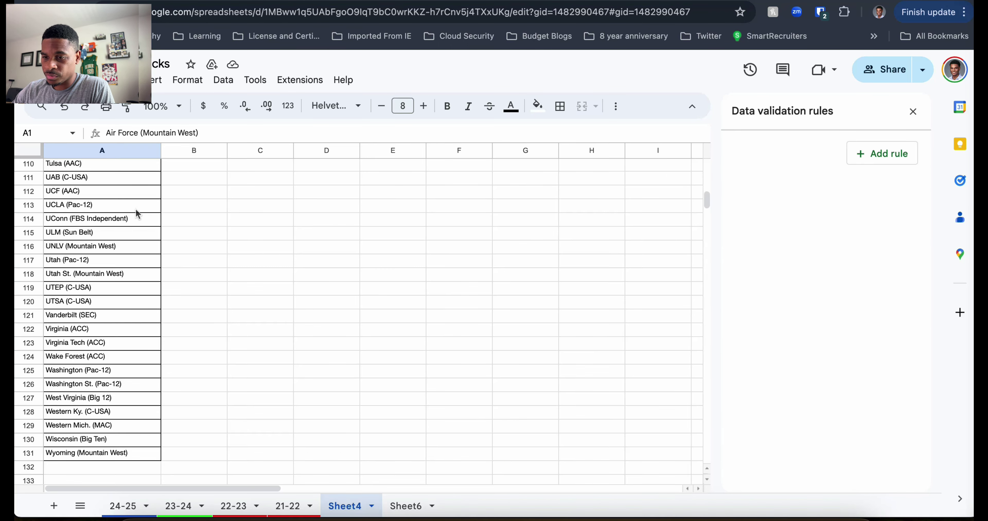
left_click(406, 509)
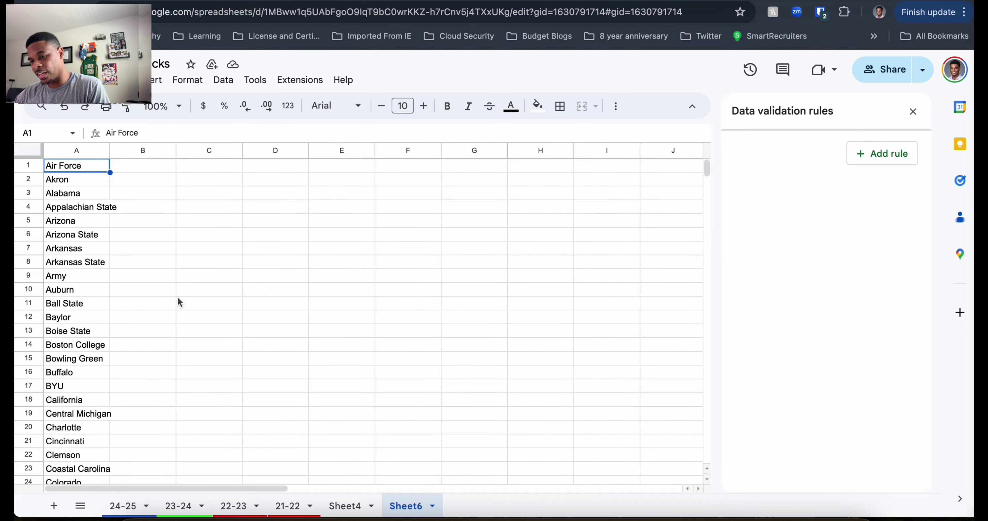
left_click(128, 509)
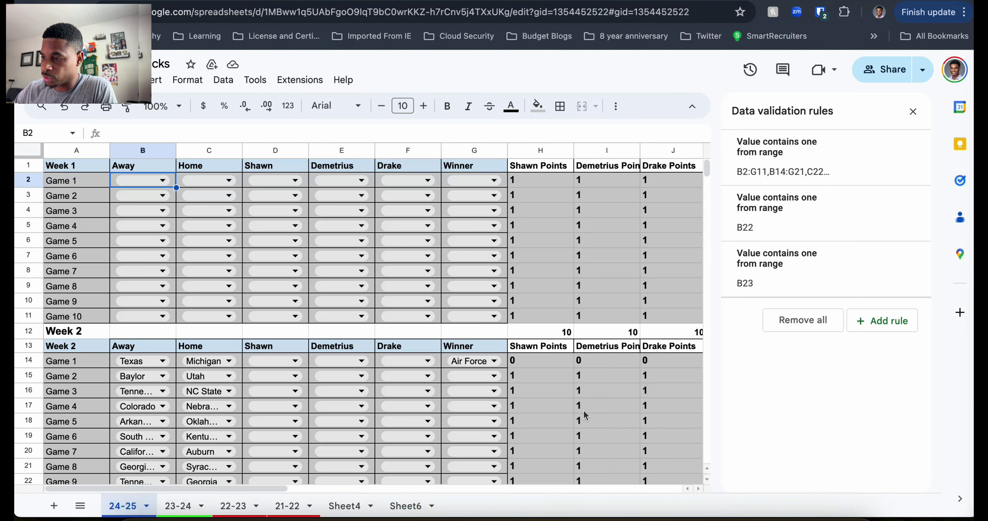